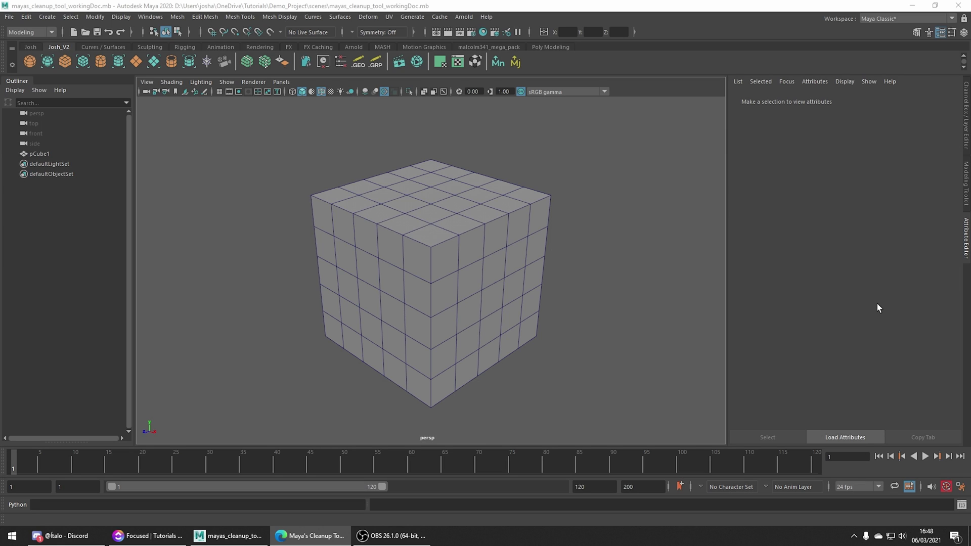
Extrude a 2x3 block of faces on the cube's right side in place with Ctrl+E
left_click(495, 265)
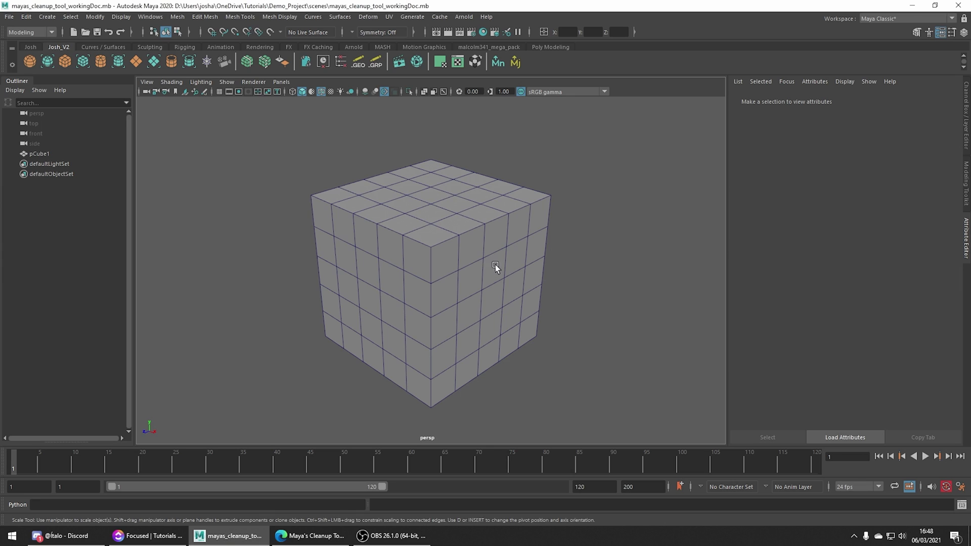
left_click(498, 262)
right_click_drag(499, 258, 500, 282)
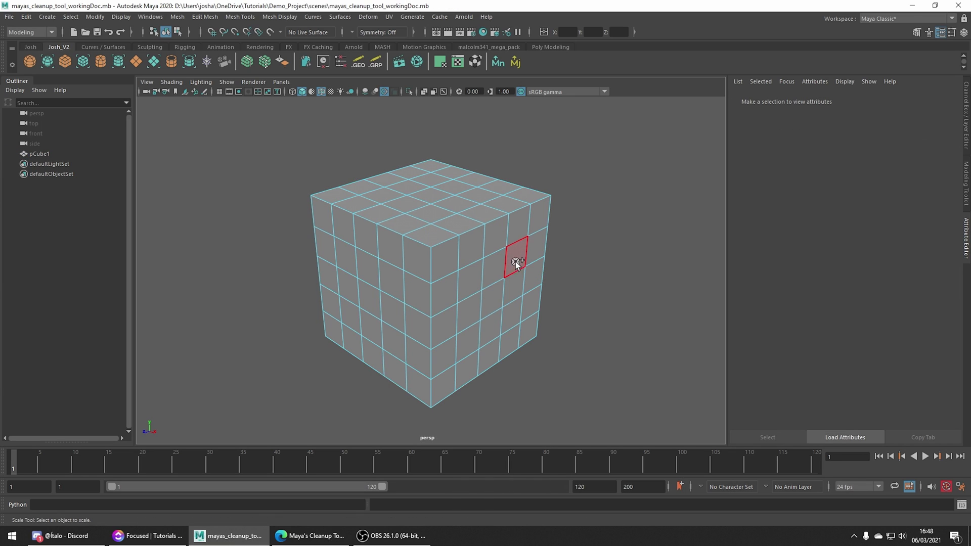
mouse_move(470, 293)
left_mouse_down("shift")
mouse_move(479, 327)
mouse_move(510, 312)
mouse_move(491, 297)
left_mouse_up("shift")
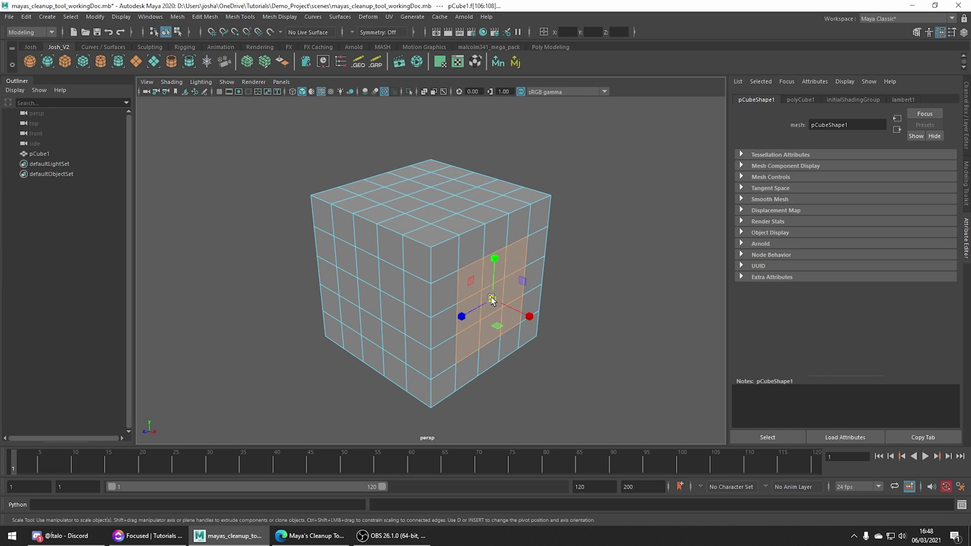
key("ctrl+e")
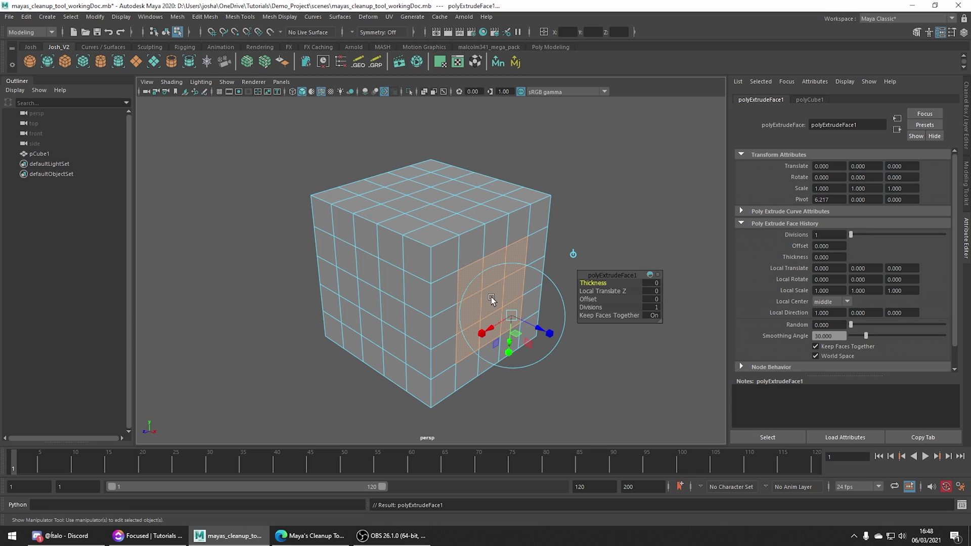
Return to object mode and toggle smooth preview (3, then 1) to reveal the crease
right_click_drag(489, 298, 536, 248)
left_click_drag(630, 218, 297, 255)
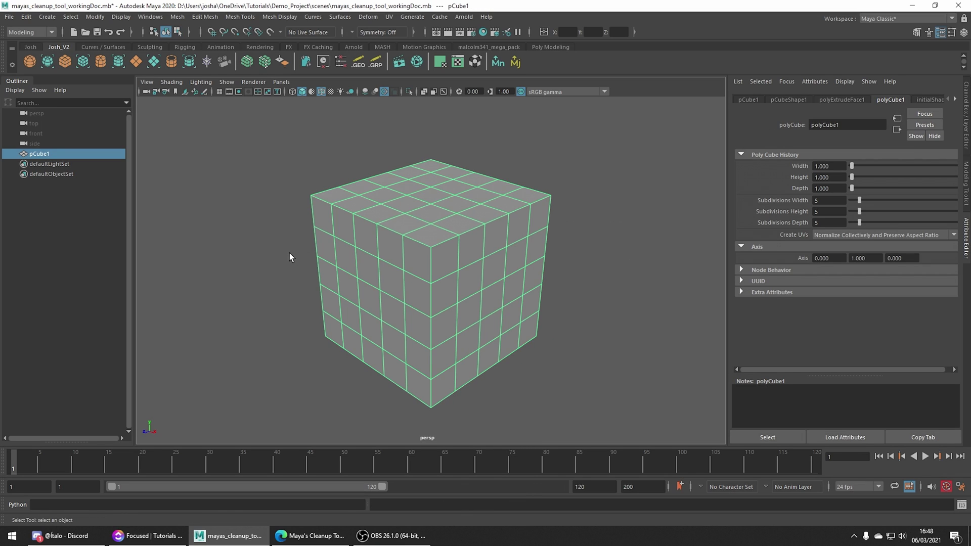
key("3")
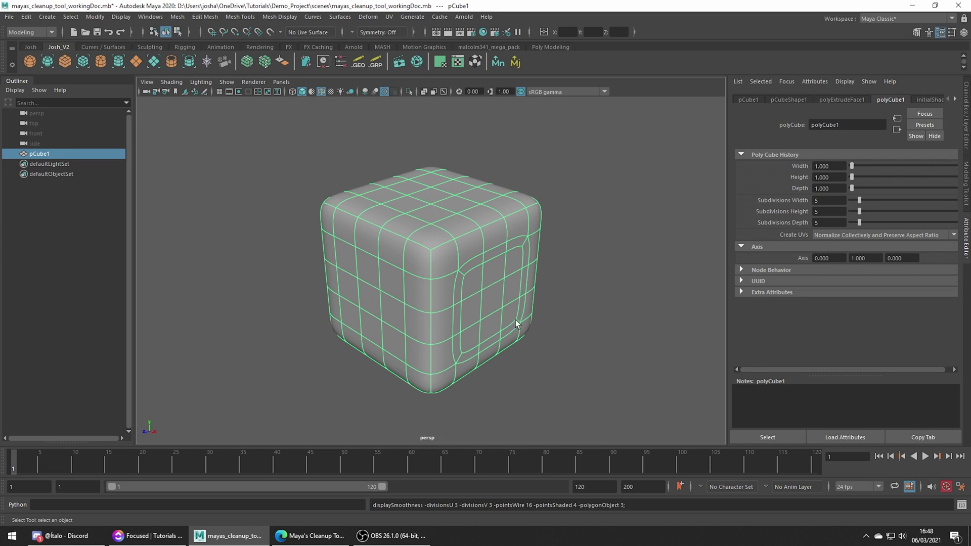
key("1")
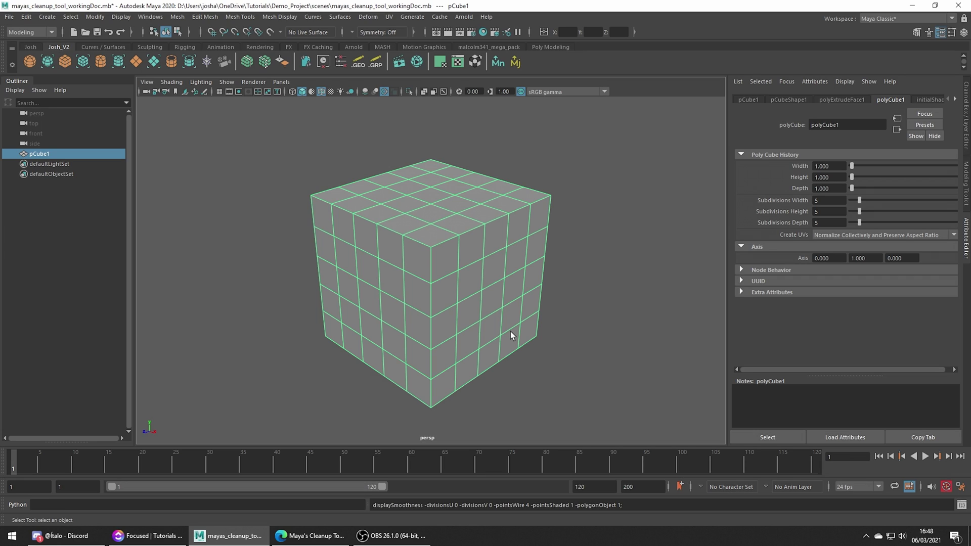
Open Mesh Cleanup options, leaving the cleanup effect set to fix matching polygons
right_click_drag(510, 332, 550, 260)
right_click_drag(533, 218, 538, 454, "shift")
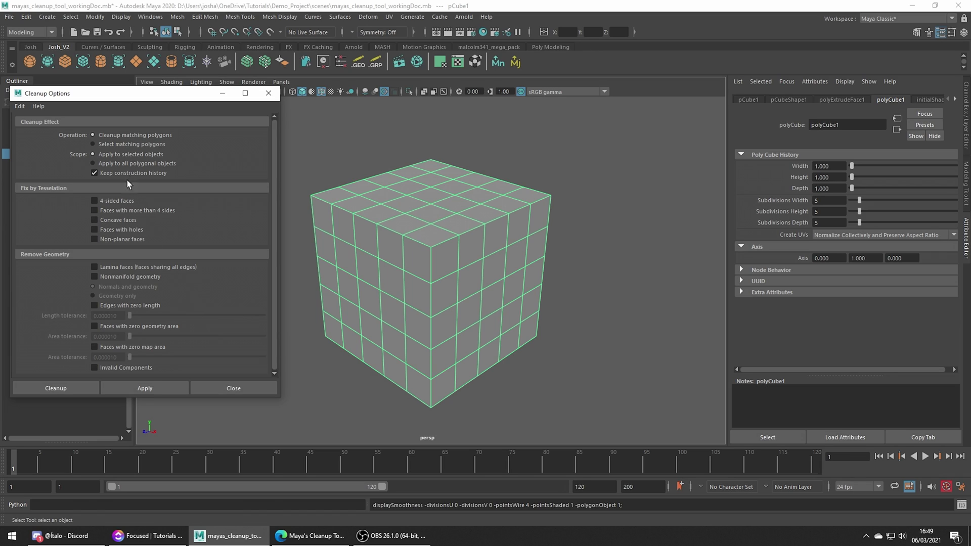
left_click(95, 144)
left_click(126, 136)
Enable Edges with zero length, compare the smooth preview, and apply the cleanup
left_click(151, 306)
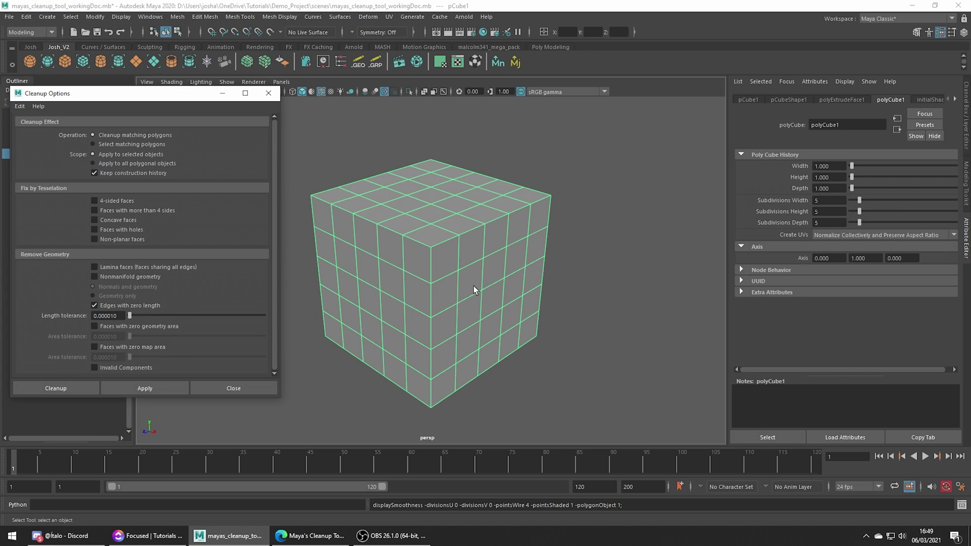
key("3")
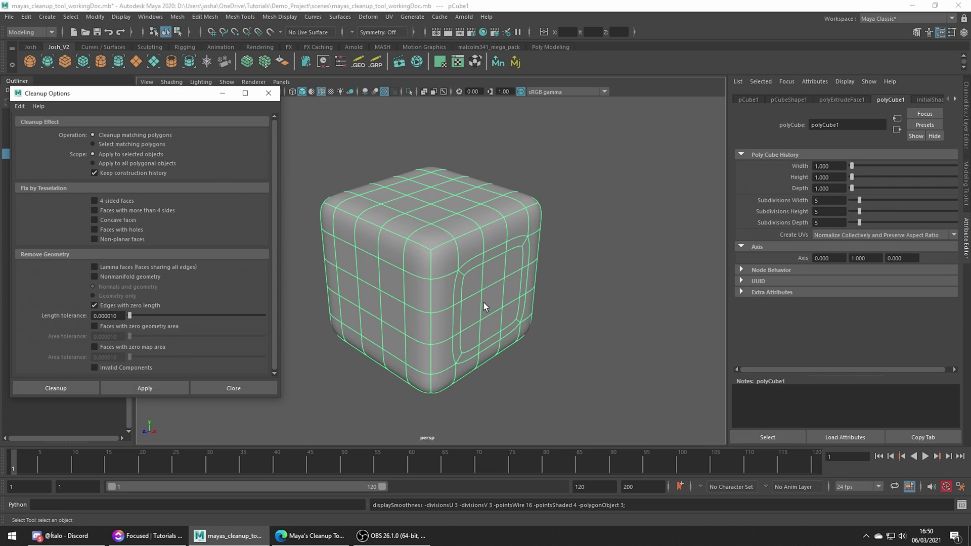
key("1")
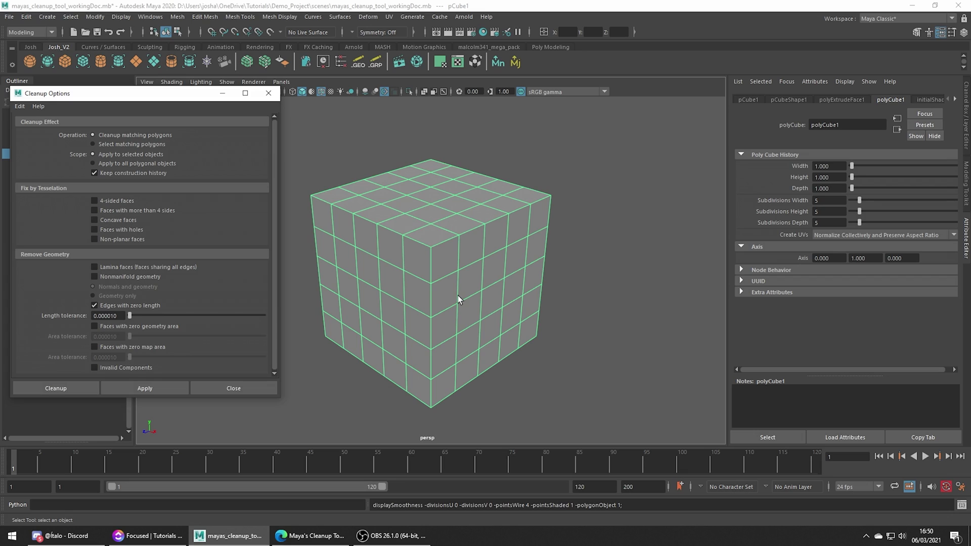
key("3")
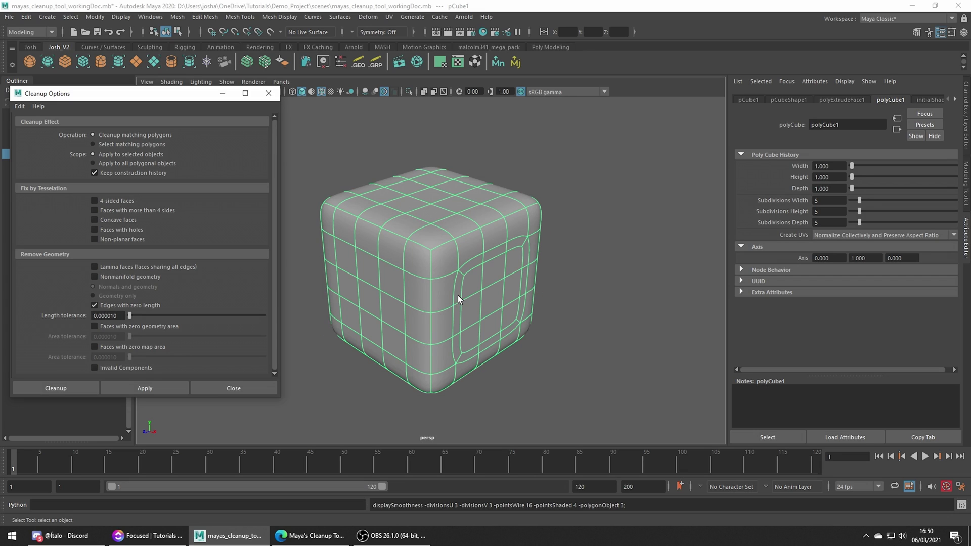
left_click(157, 383)
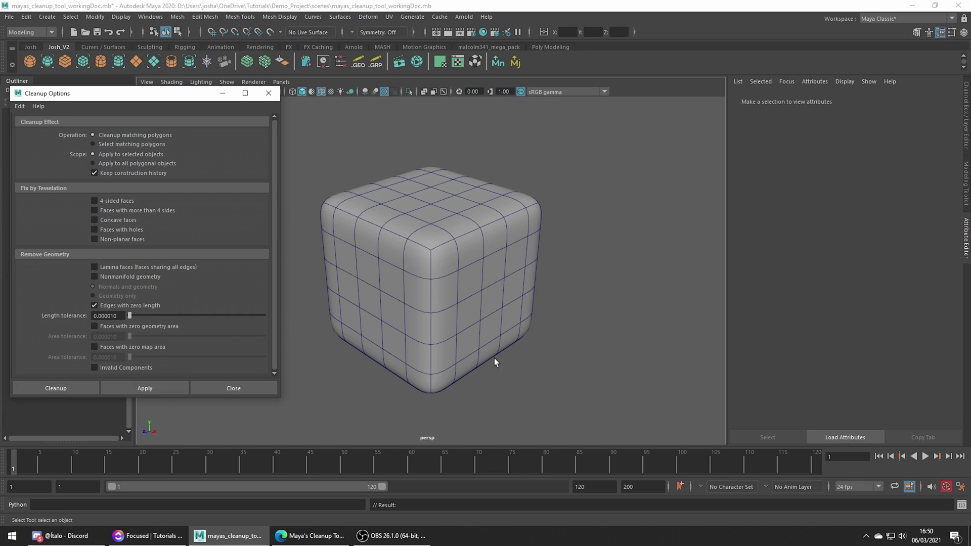
Select an edge on the cube's right side and extrude it outward into a flap
left_click(438, 257)
key("1")
right_click(438, 257)
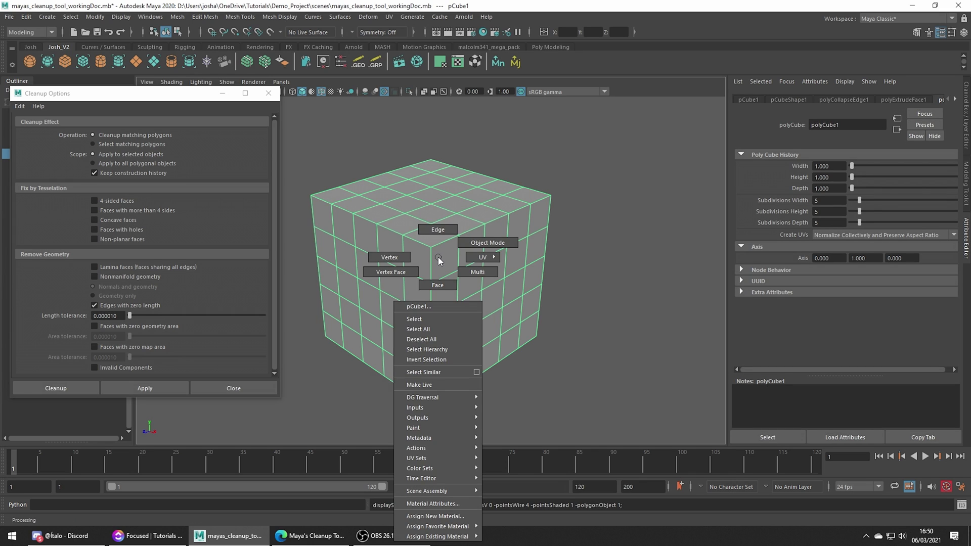
left_click(438, 230)
left_click(466, 265)
right_click_drag(470, 264, 537, 297, "shift")
left_click_drag(539, 253, 552, 302, "alt")
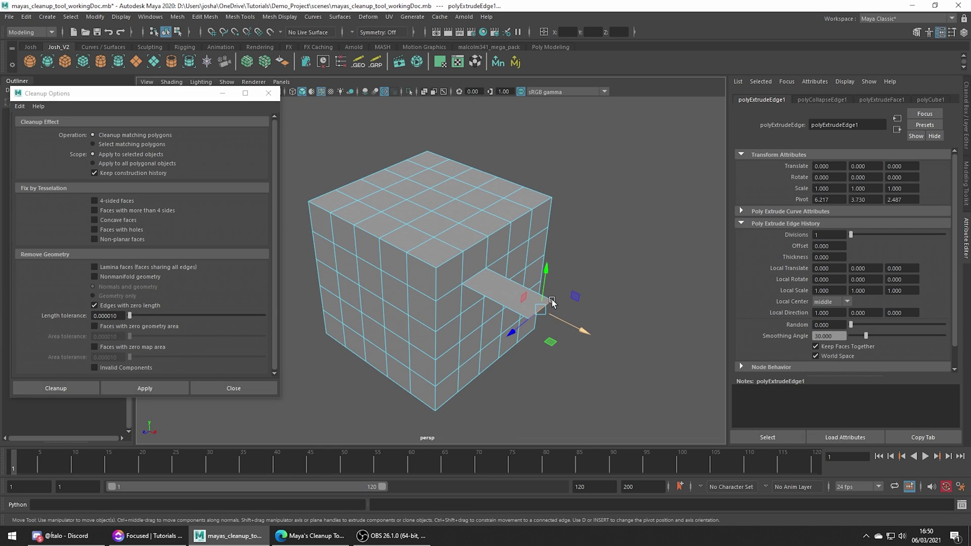
Switch the cleanup from zero-length edges to nonmanifold geometry and apply it
left_click(146, 309)
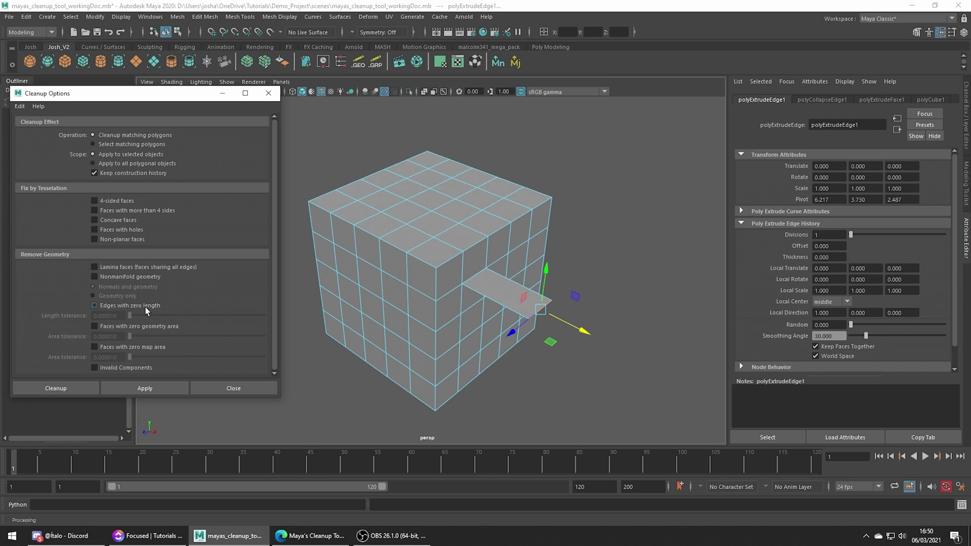
left_click(96, 276)
right_click_drag(365, 259, 402, 236)
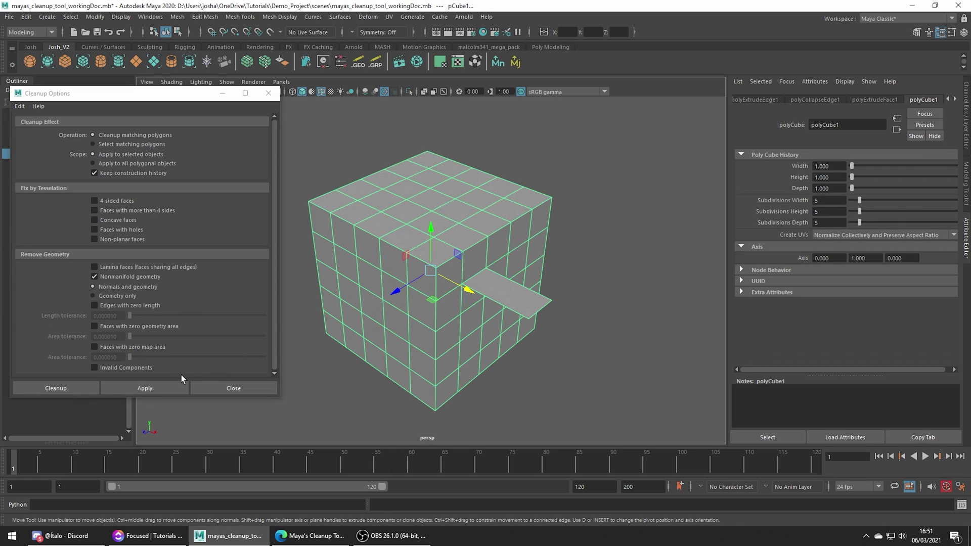
left_click(160, 385)
Delete the leftover flap face from the cube
right_click_drag(450, 294, 460, 283)
left_click(520, 294)
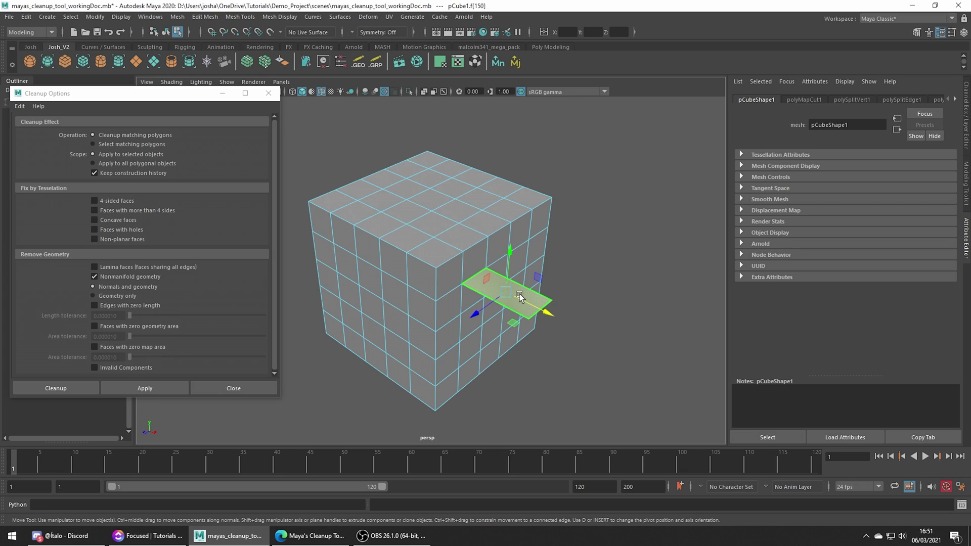
left_click(519, 293, "ctrl")
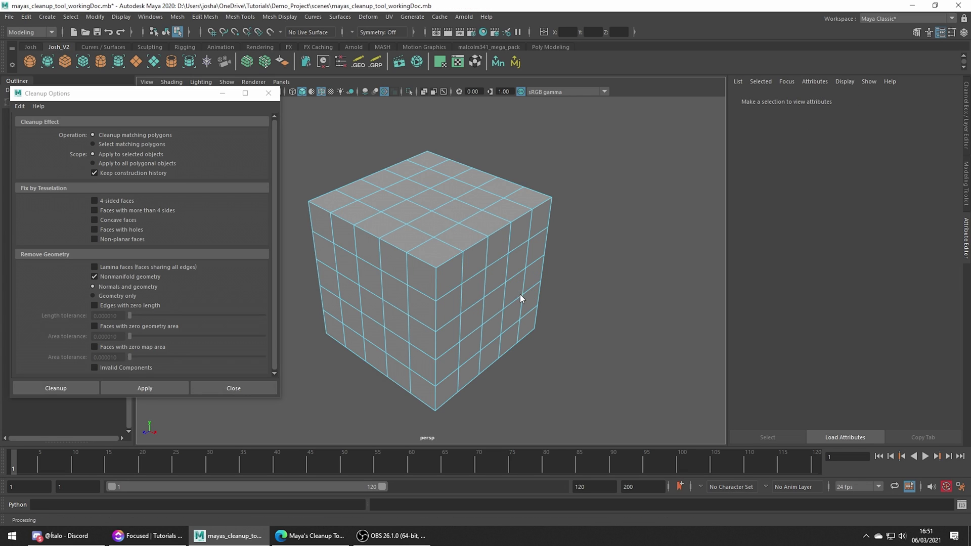
Drag a vertex near the top of the front face to expose the split
right_click_drag(520, 295, 466, 275)
left_click(473, 284)
left_click_drag(472, 283, 390, 209)
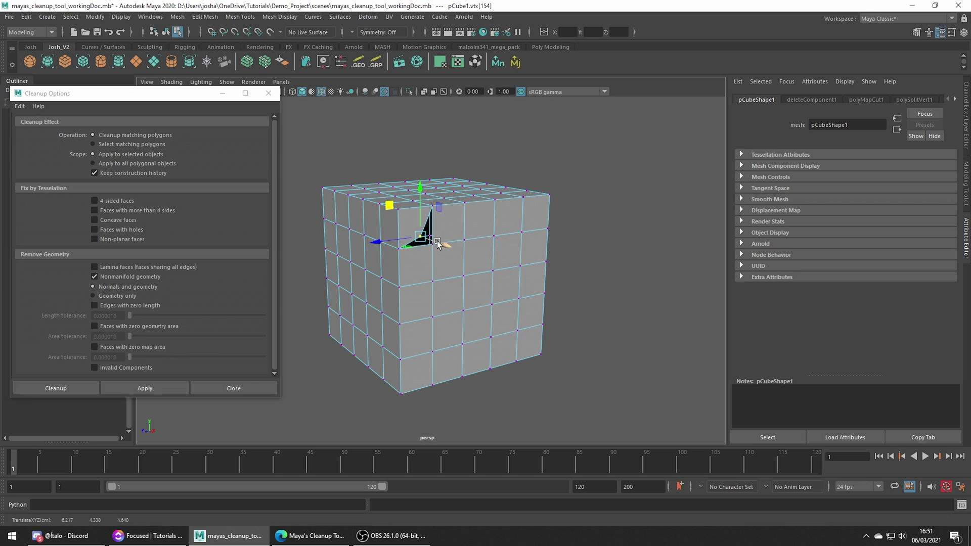
Undo the vertex move and merge all of the cube's vertices
key("ctrl+z")
key("ctrl+z")
left_click_drag(315, 154, 612, 407)
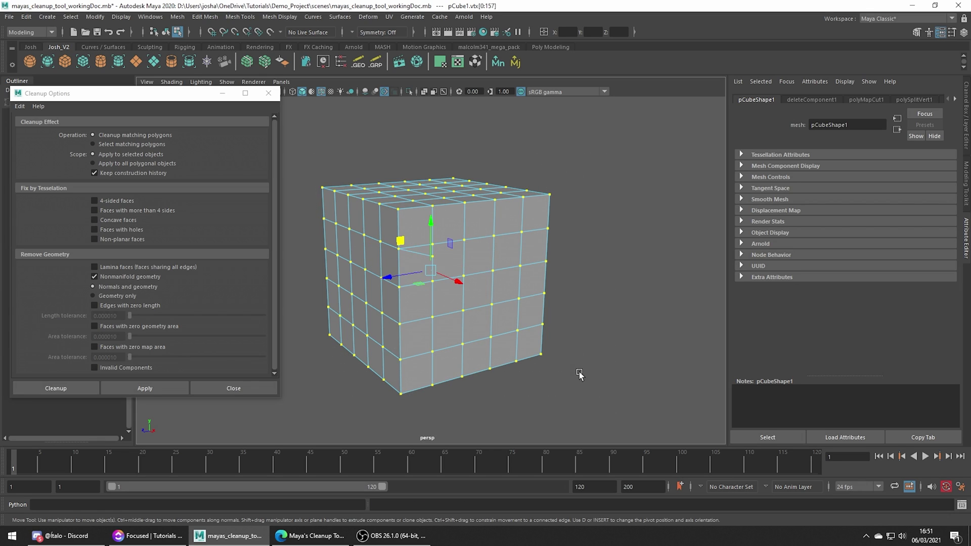
right_click_drag(539, 330, 579, 286, "shift")
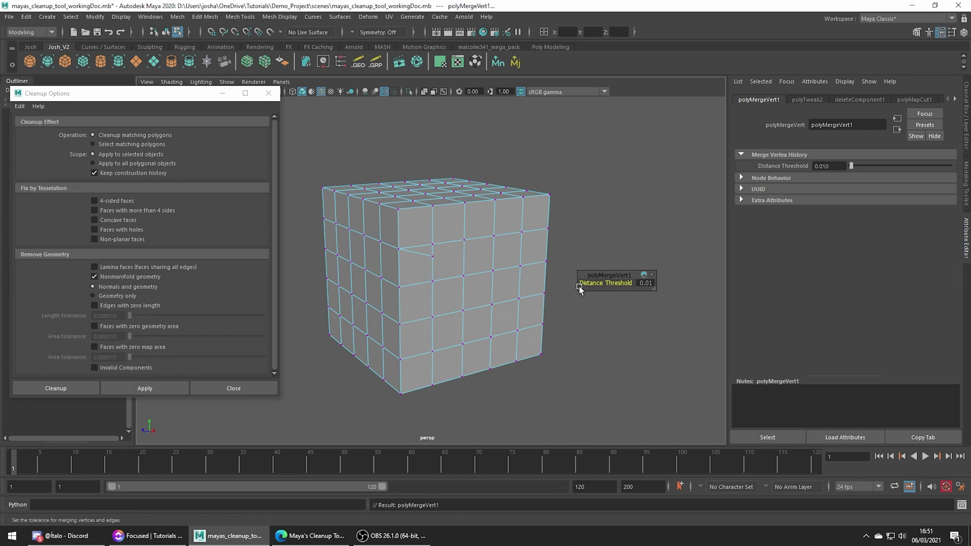
Preview the cube smoothed to confirm the seamless result, then turn preview off
key("t")
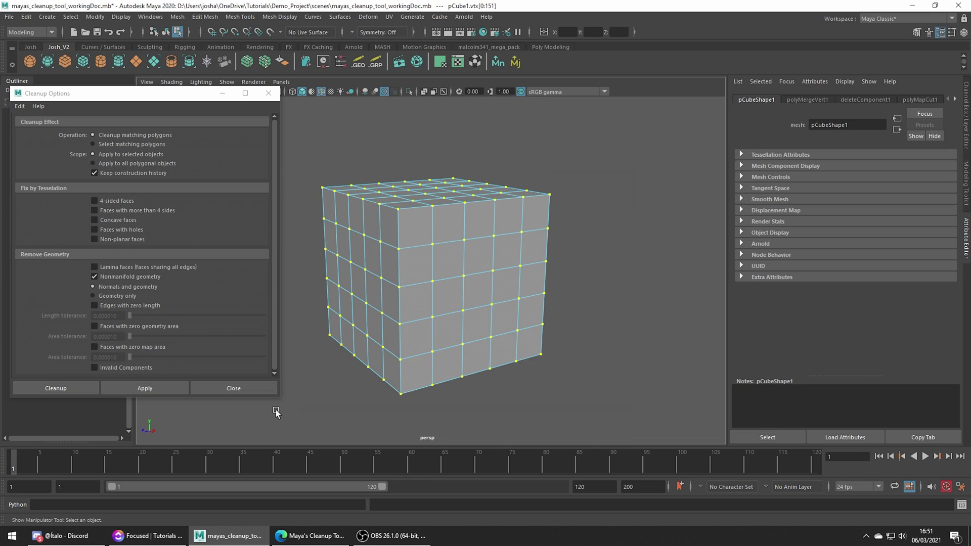
key("3")
right_click_drag(428, 258, 514, 240)
key("1")
key("3")
left_click(566, 297)
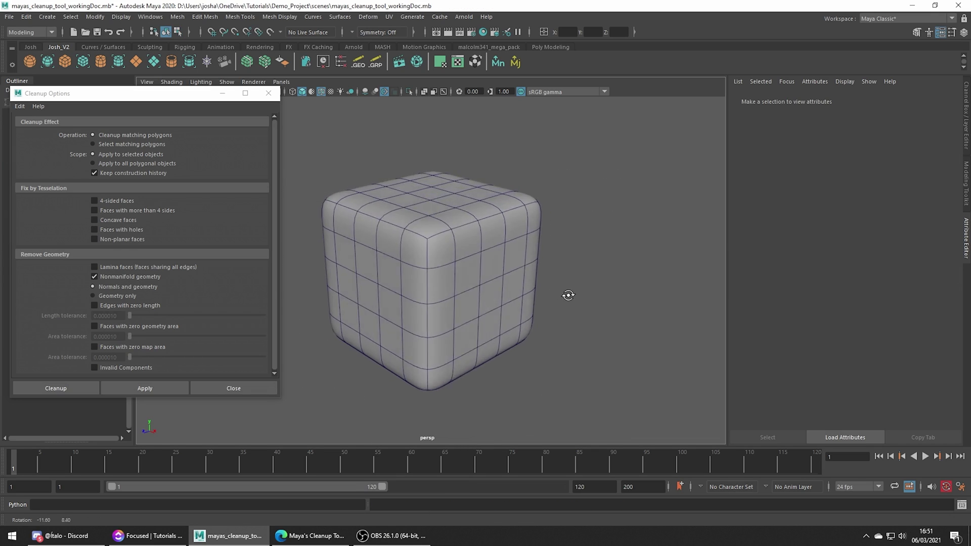